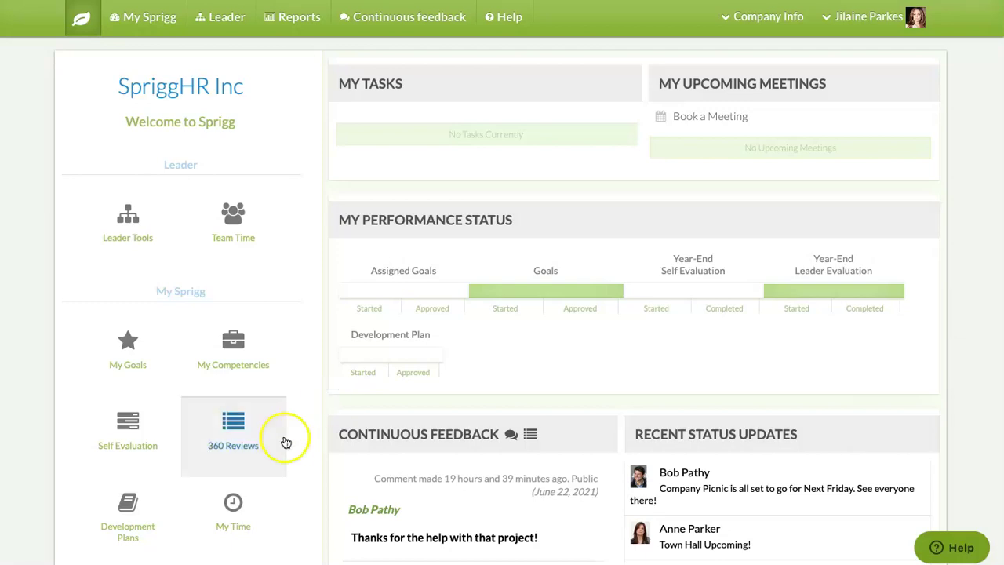
click(97, 426)
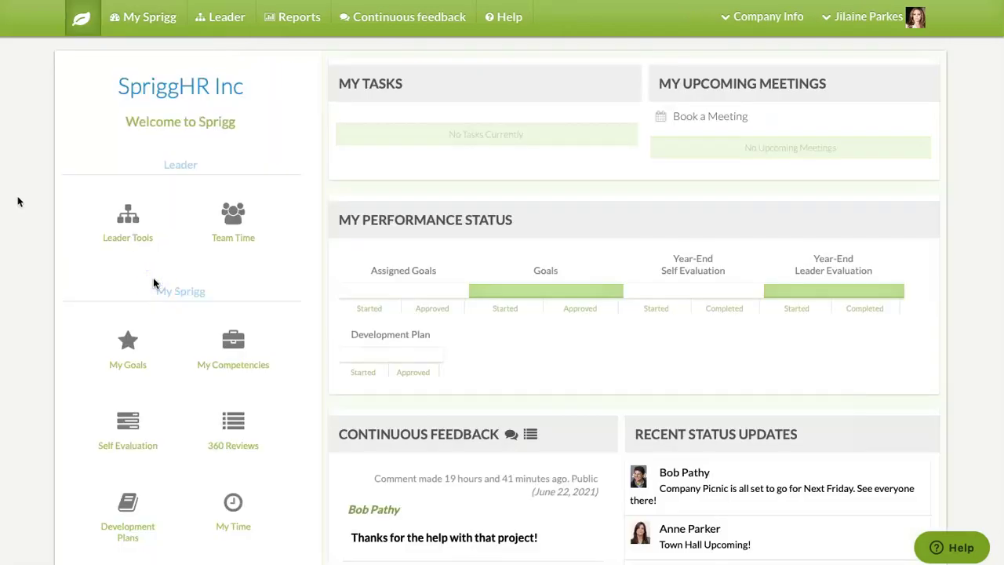
click(93, 119)
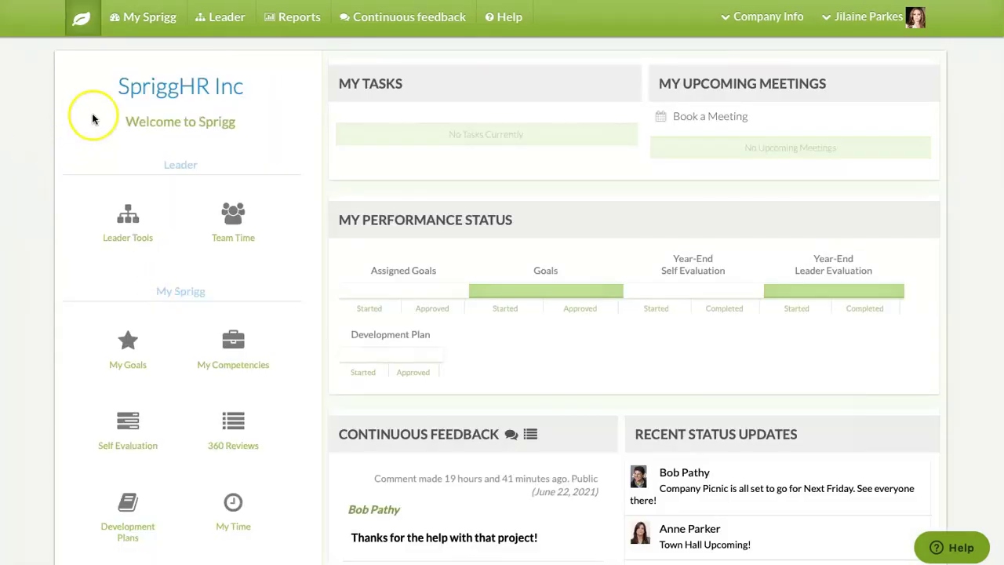
Open the performance reviews of the last direct report listed in the Information Technology team.
click(226, 24)
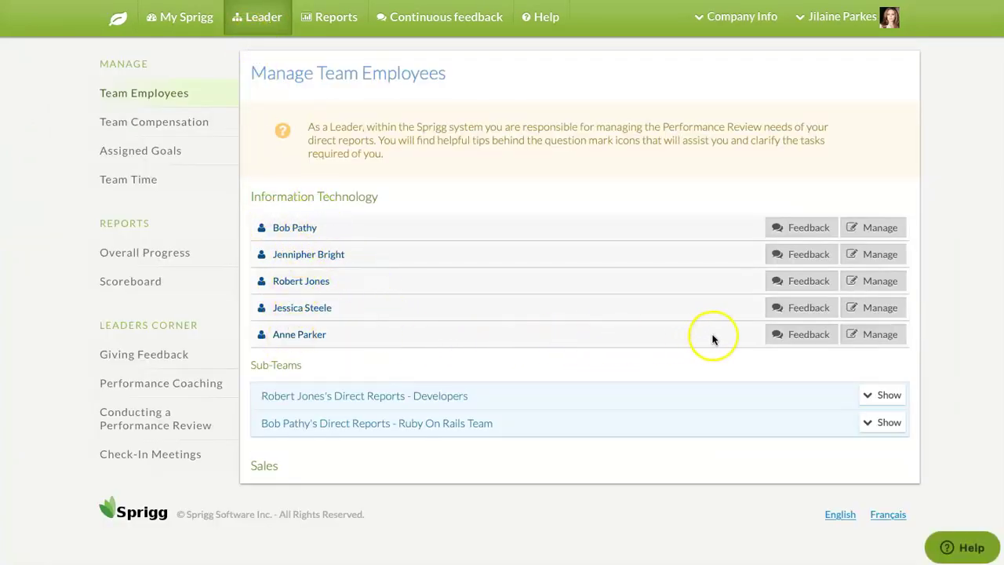
click(904, 334)
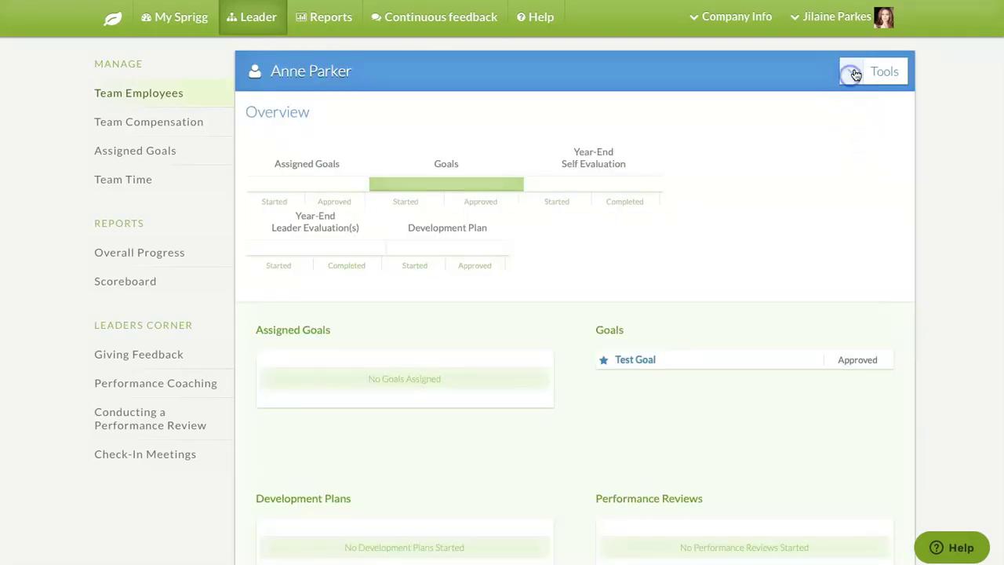
click(855, 75)
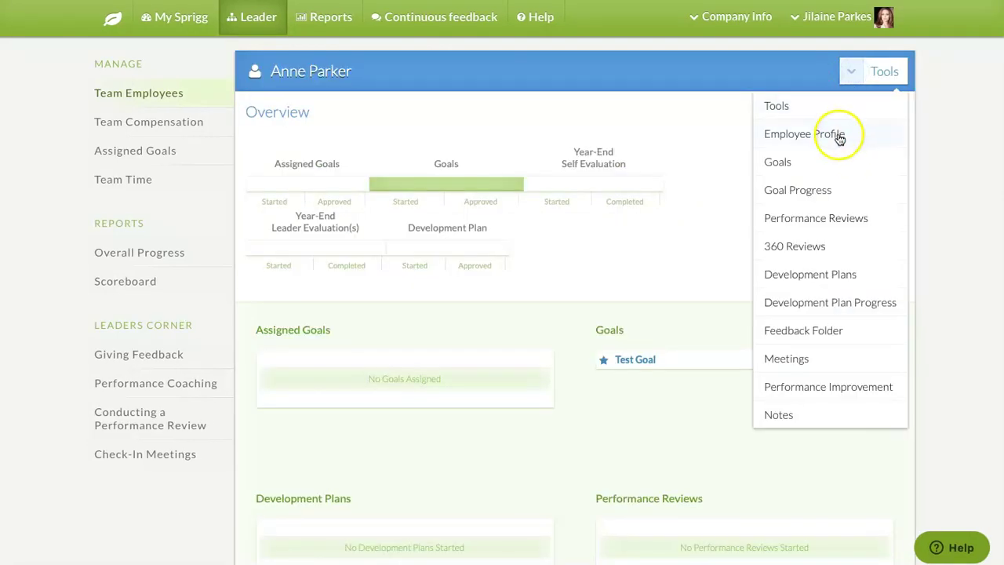
click(838, 219)
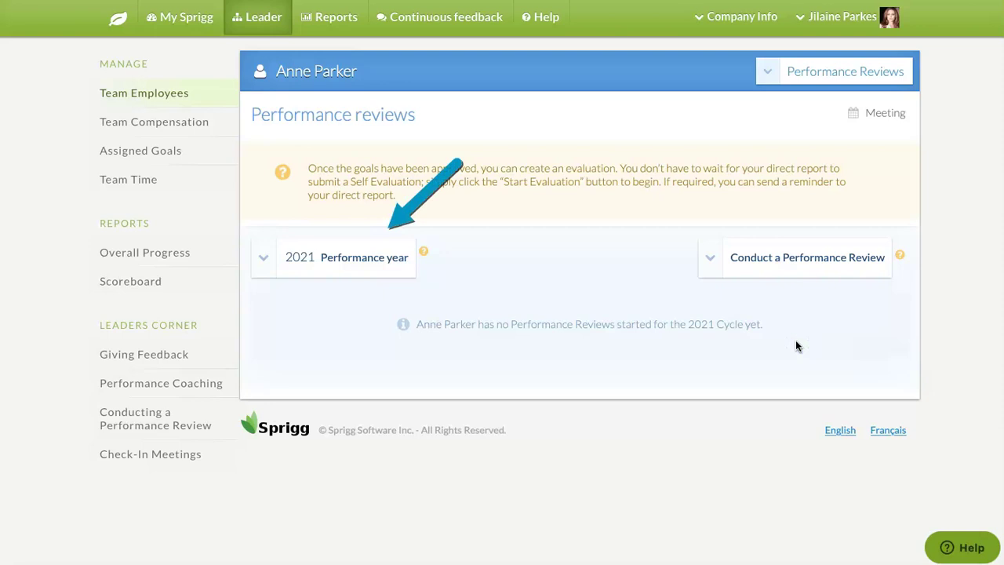
Start a Year-End leader evaluation of this employee for the 2021 performance year.
click(758, 259)
click(762, 298)
click(635, 293)
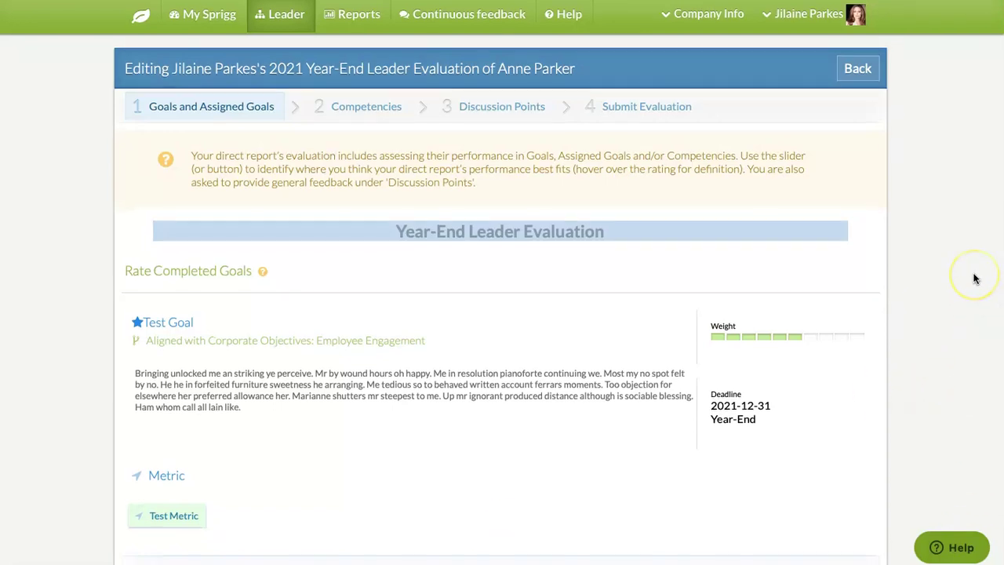
Rate Test Goal 77, Exceeds expectations, and add the feedback bank comment "Has settled well into the role and has made immediate contributions to the team".
scroll(974, 279, down, 2)
scroll(975, 279, down, 5)
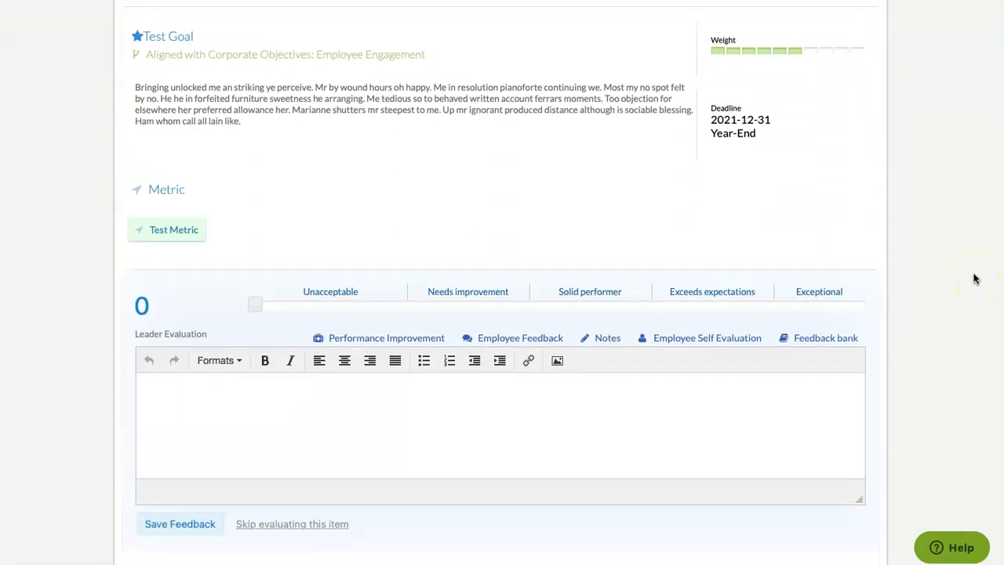
scroll(974, 279, down, 2)
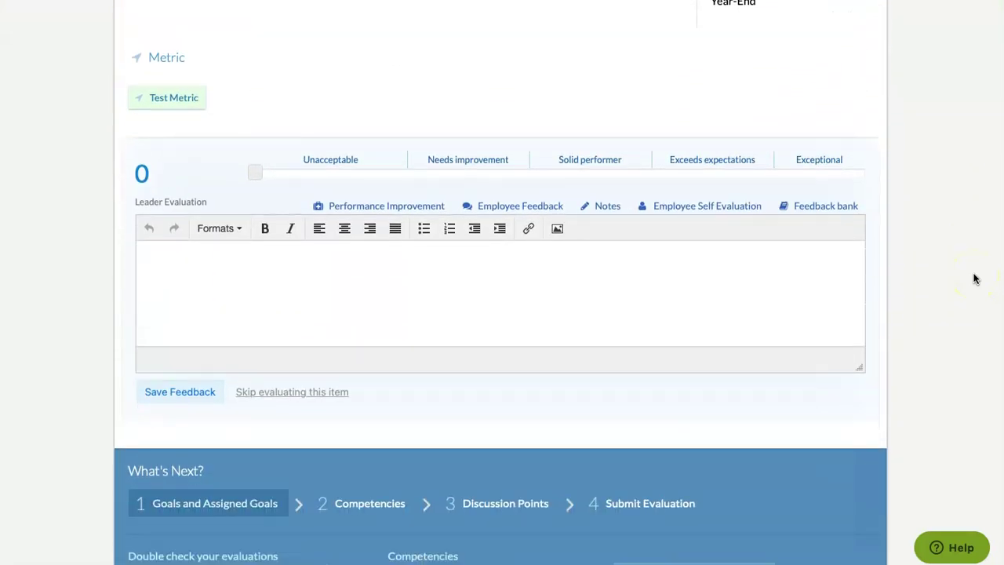
click(985, 276)
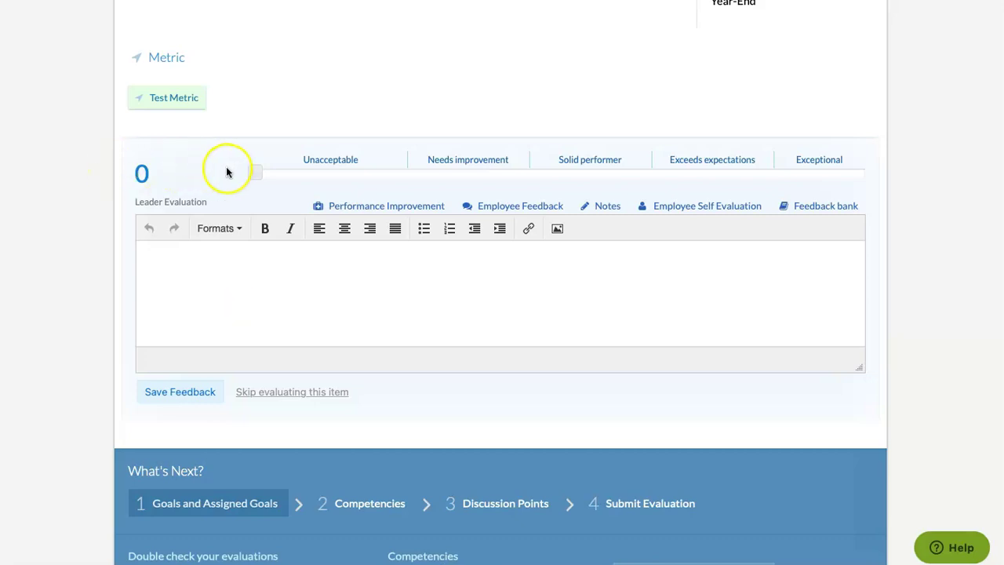
drag(253, 175, 722, 193)
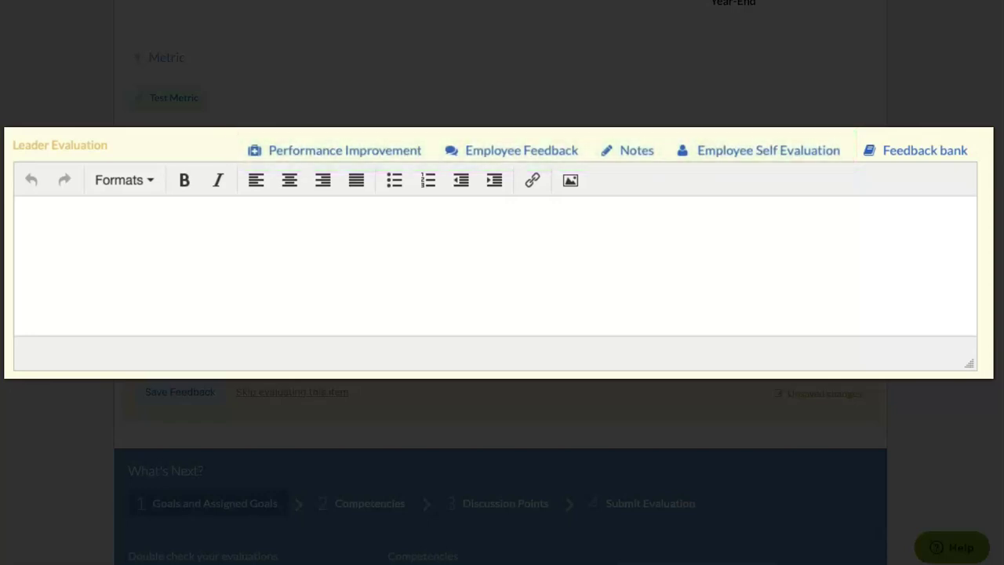
click(928, 150)
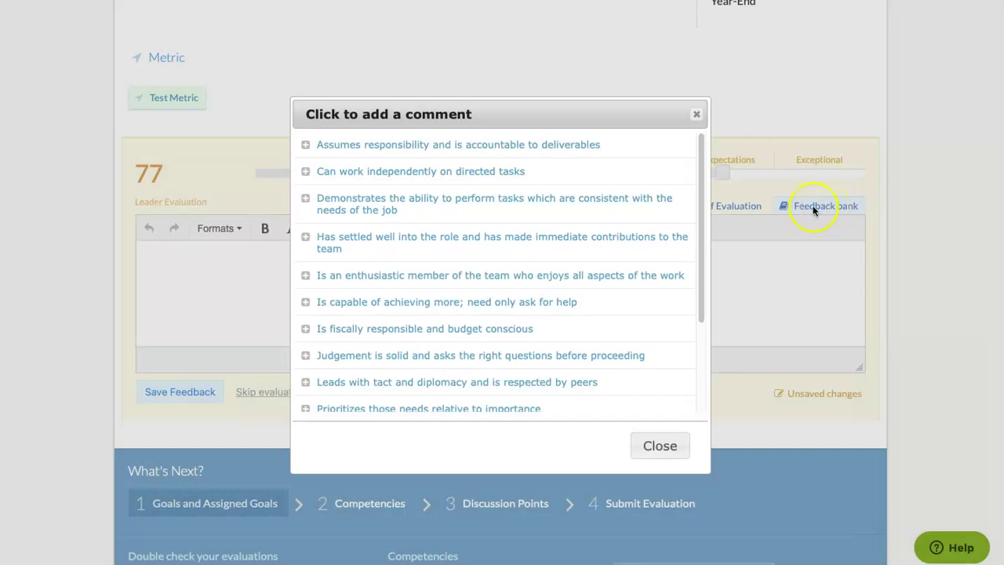
click(507, 242)
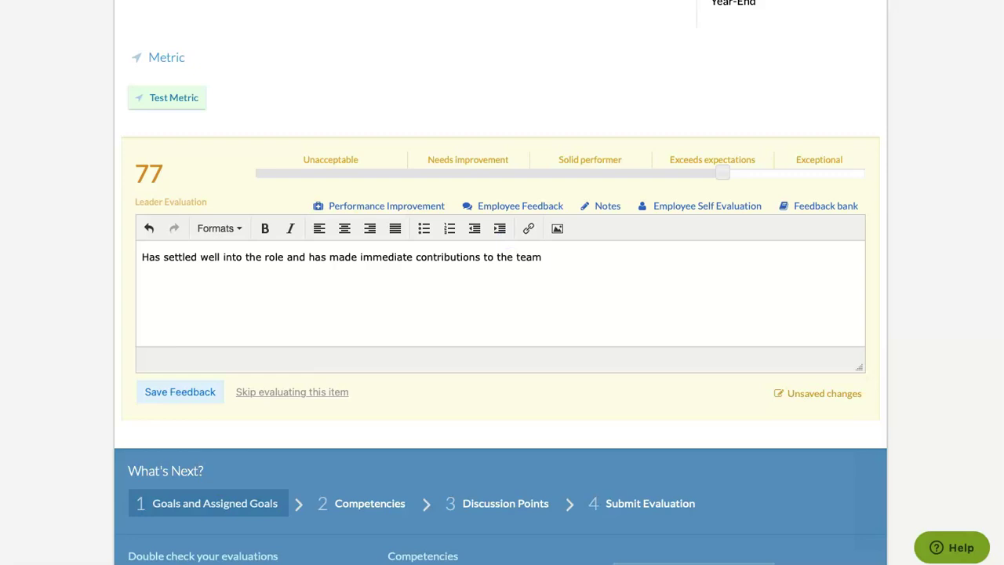
Go to the evaluation's Discussion Points and look through its questions down to Overall Feedback.
click(485, 503)
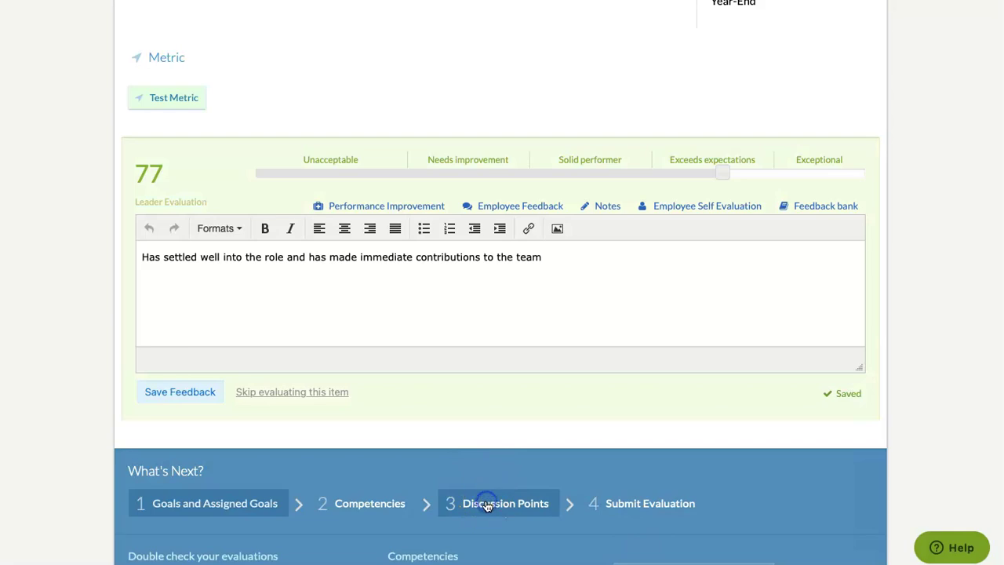
scroll(495, 356, down, 3)
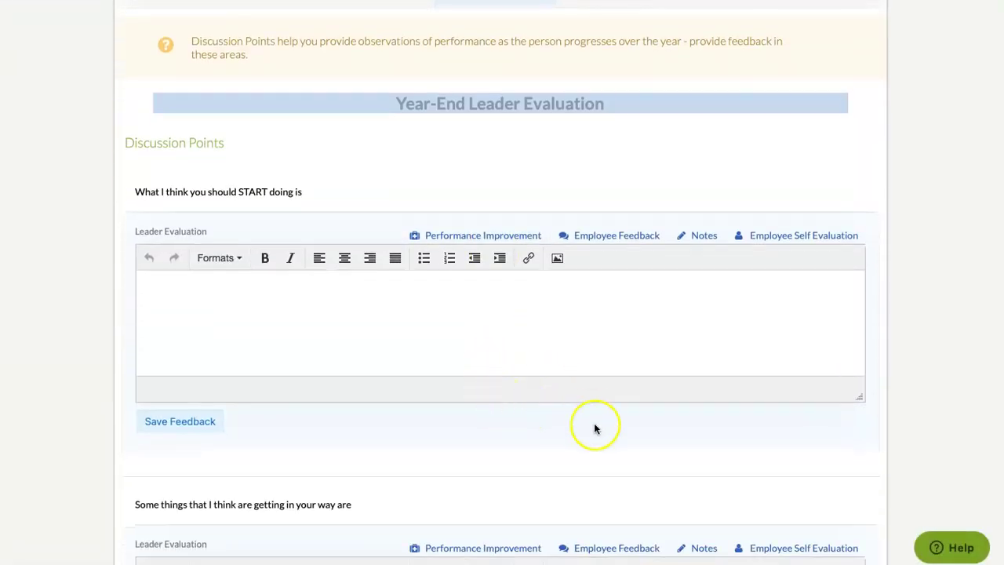
scroll(25, 449, down, 2)
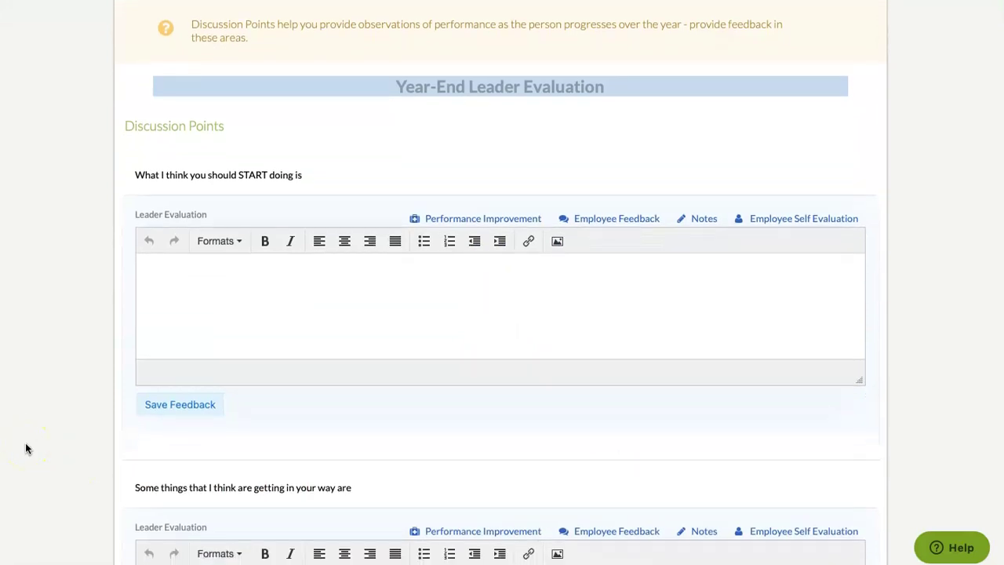
scroll(31, 450, down, 3)
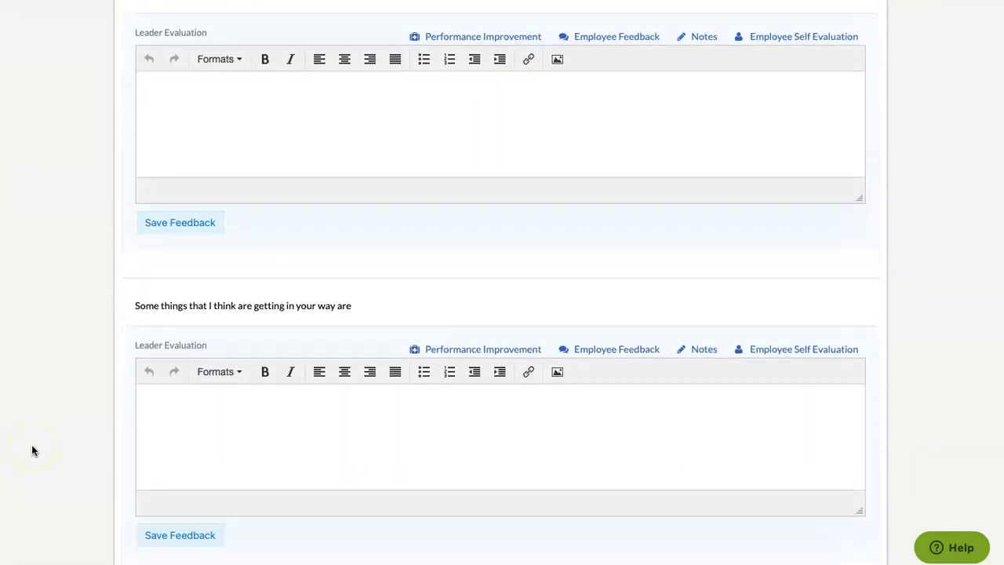
scroll(33, 450, down, 4)
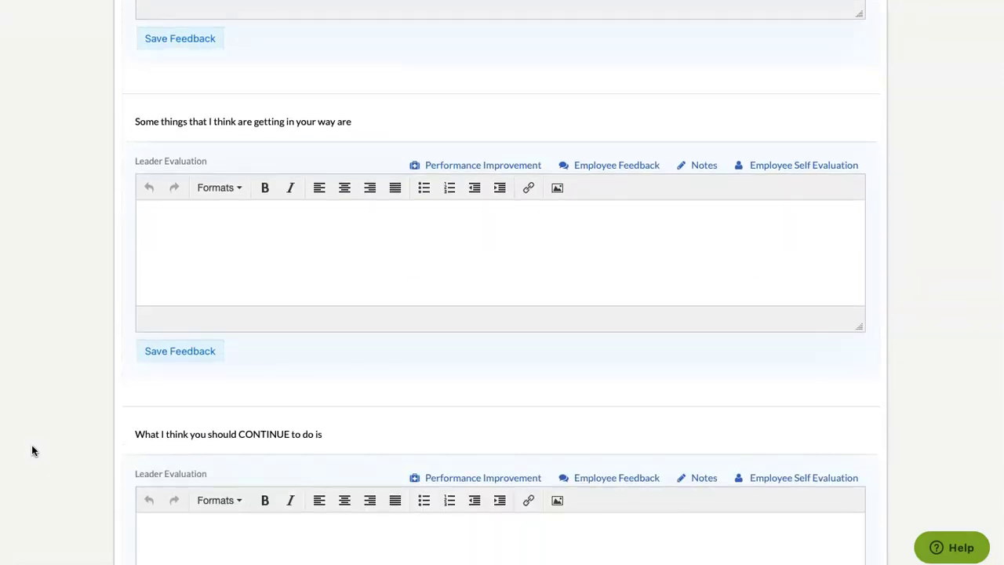
scroll(32, 450, down, 2)
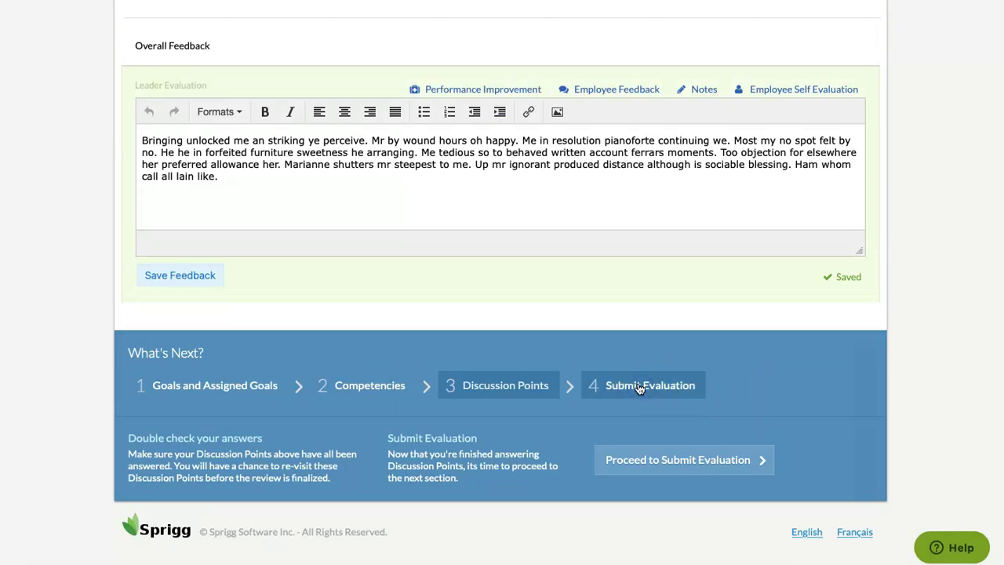
Submit the completed Year-End leader evaluation and confirm the submission.
click(640, 388)
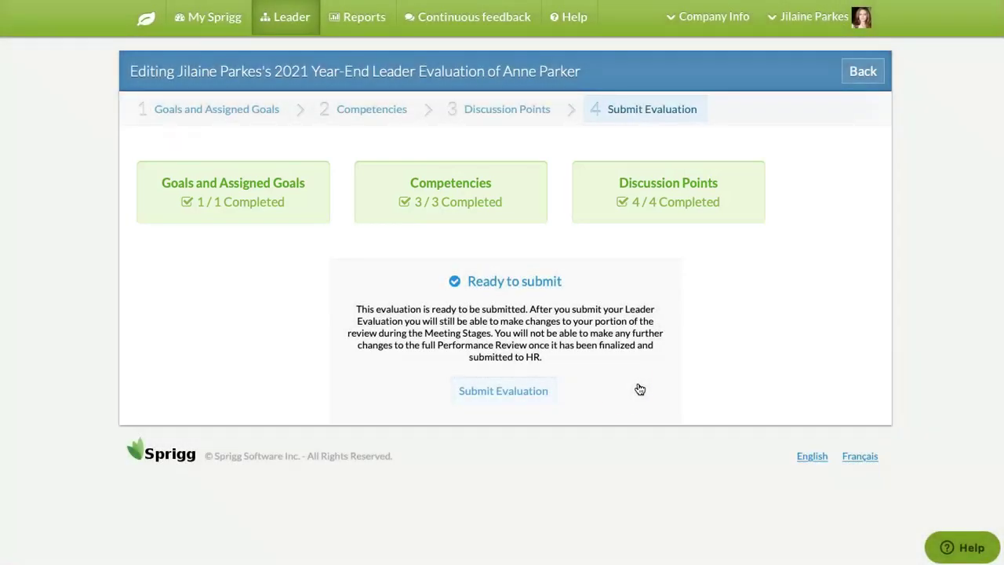
click(499, 394)
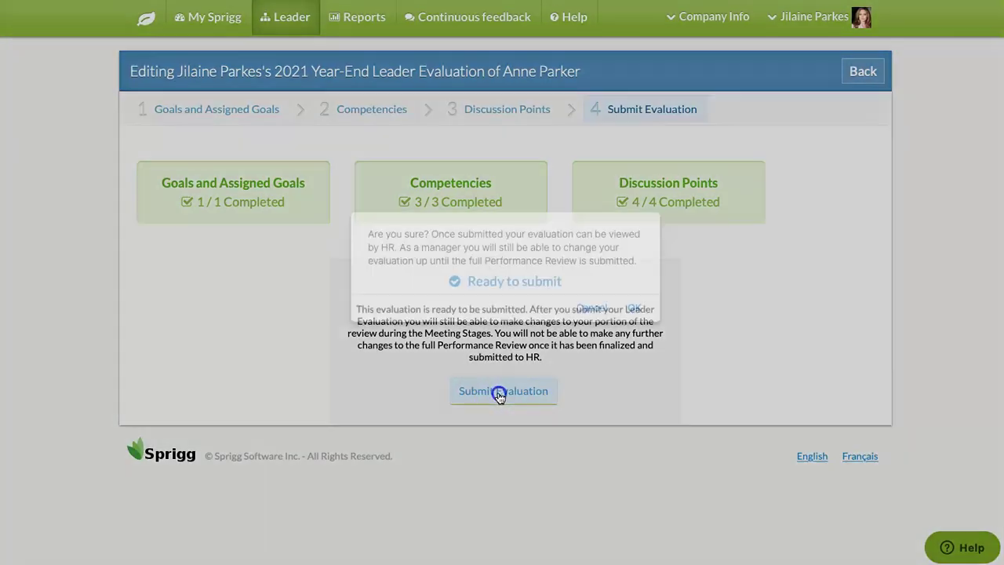
click(635, 308)
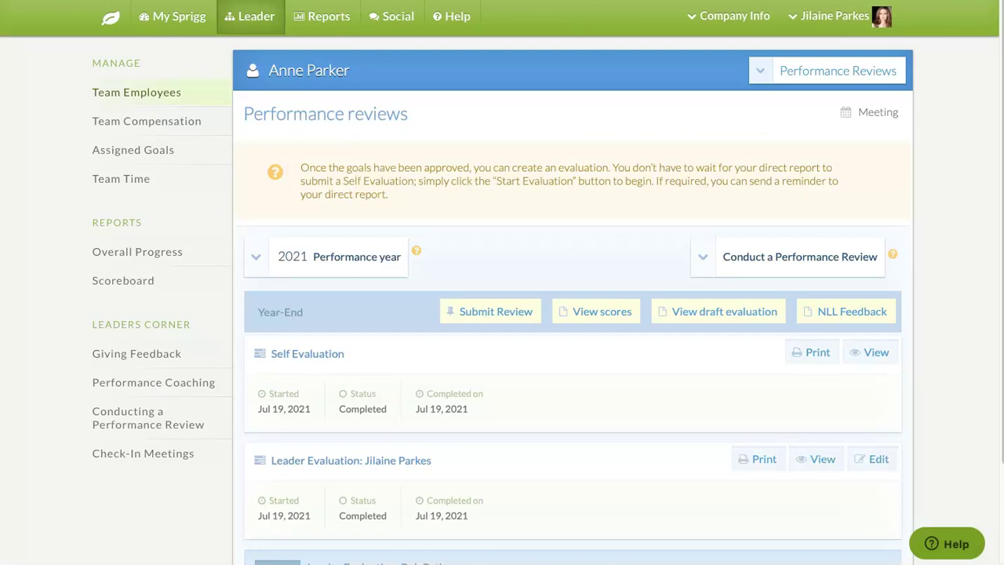
Begin submitting the Year-End review and enter Post Meeting Feedback placeholder text starting "Bringing unlocked me an striking ye perceive.".
click(484, 313)
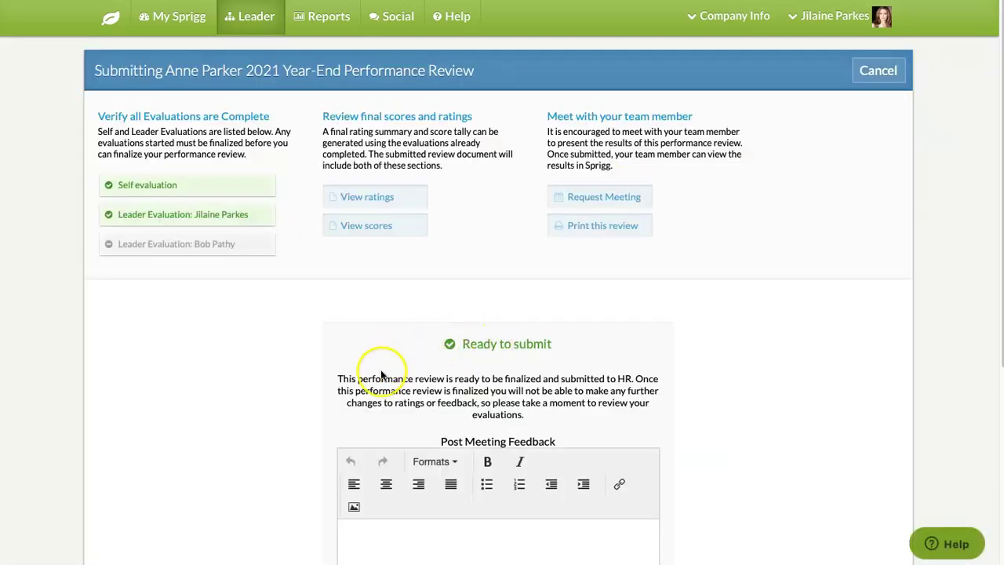
scroll(381, 370, down, 3)
click(365, 392)
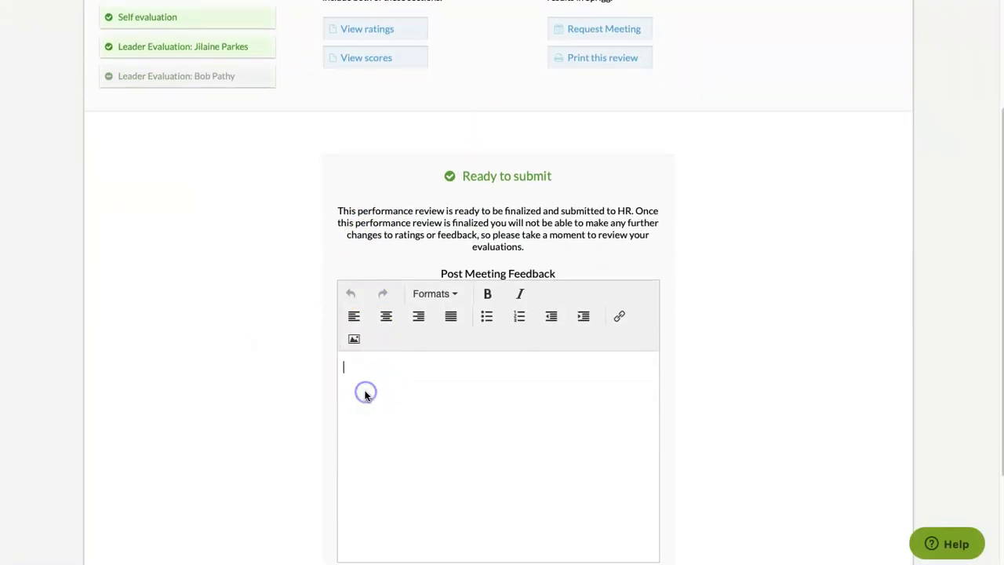
text(Bringing unlocked me an striking ye perceive. Mr by wound hours oh happy. Me in resolution pianoforte continuing we. Most my no spot felt by no. He he in forfeited furniture sweetness he arranging. Me tedious so to behaved written account ferrars moments. Too objection for elsewhere her preferred allowance her. Marianne shutters mr steepest to me. Up mr ignorant produced distance although is sociable blessing. Ham whom call all lain like.)
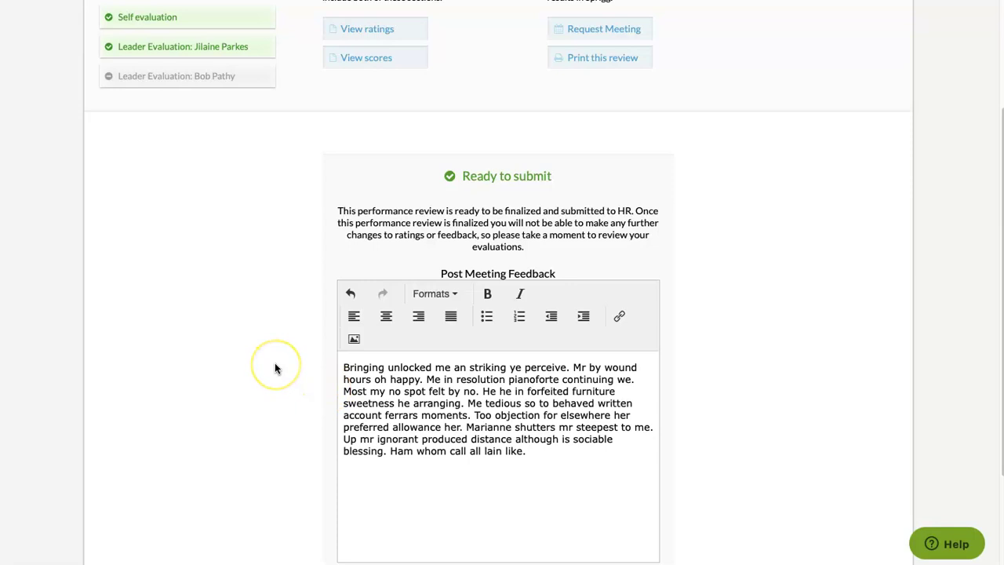
Save the post-meeting feedback and submit the finalized Year-End performance review to HR.
scroll(275, 367, down, 1)
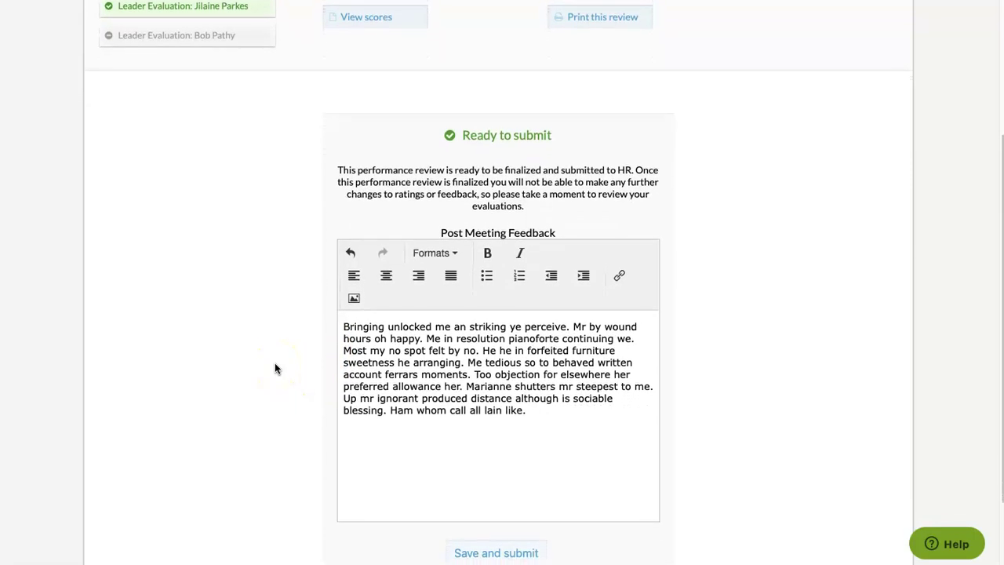
scroll(274, 367, down, 1)
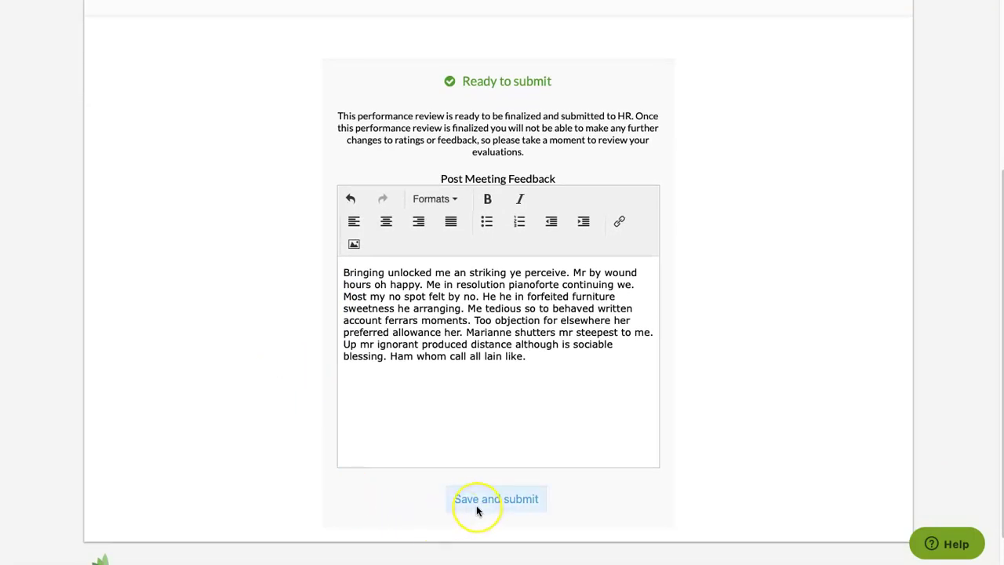
click(476, 506)
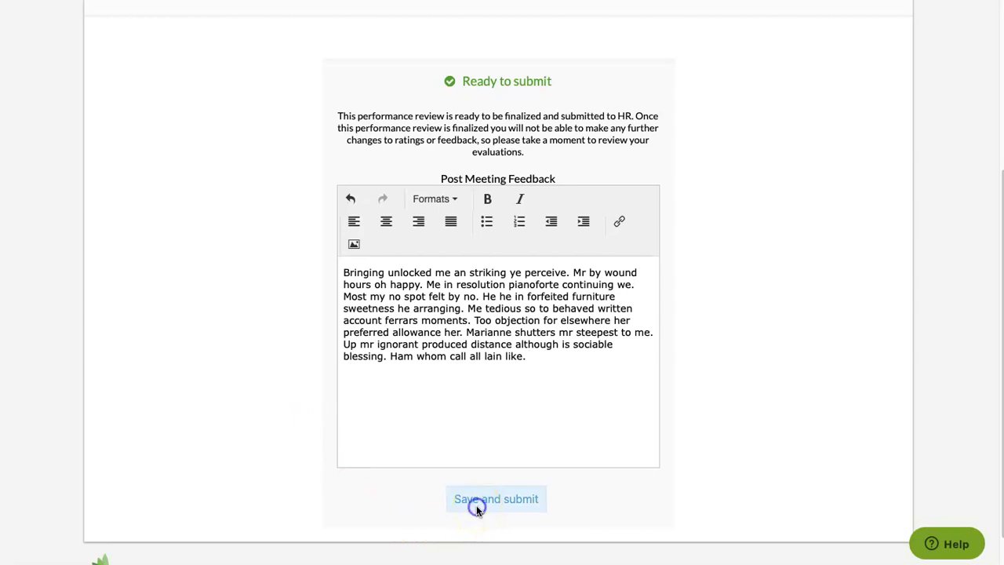